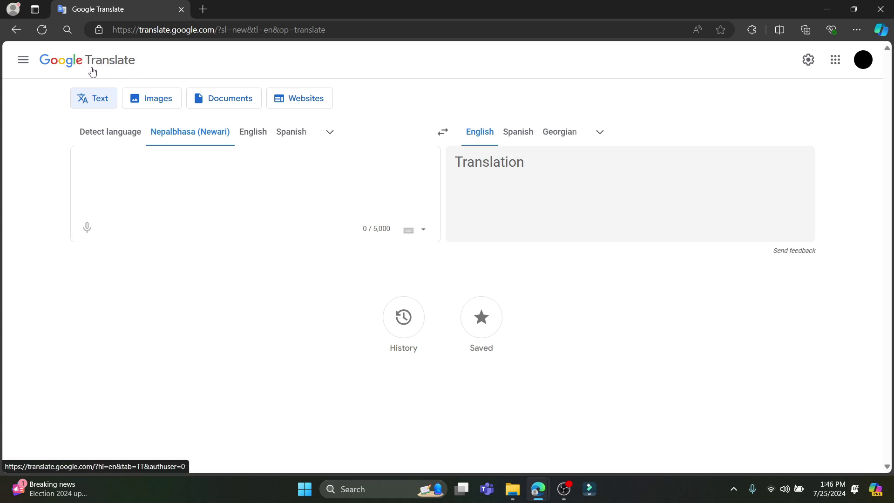
Switch the source language from Nepalbhasa (Newari) to Detect language
{"action": "left_click", "coordinate": [95, 135]}
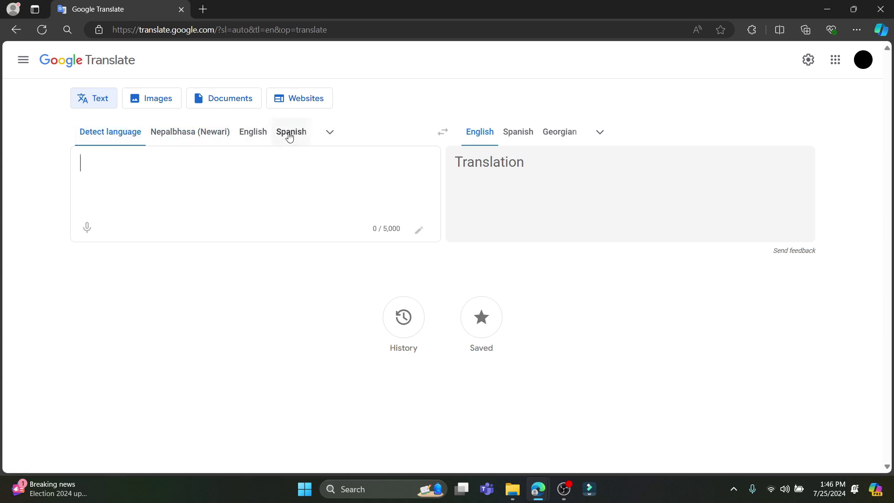
Browse the source and target language lists, keeping Detect language into English
{"action": "left_click", "coordinate": [330, 135]}
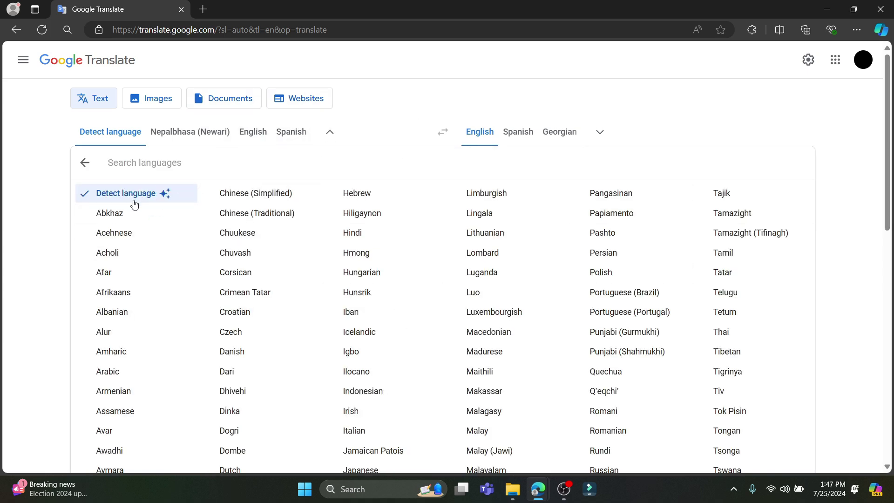
{"action": "left_click", "coordinate": [153, 193]}
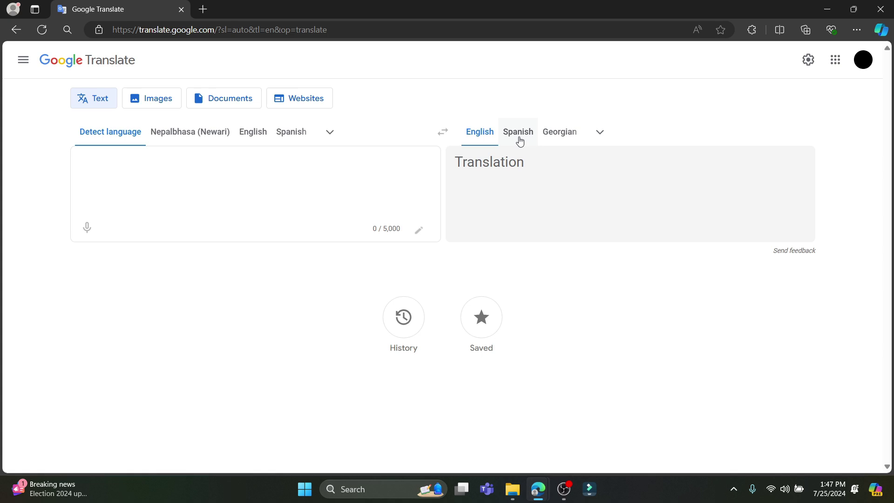
{"action": "left_click", "coordinate": [600, 133]}
{"action": "scroll", "coordinate": [649, 245], "scroll_direction": "down", "scroll_amount": 2}
{"action": "scroll", "coordinate": [599, 195], "scroll_direction": "down", "scroll_amount": 8}
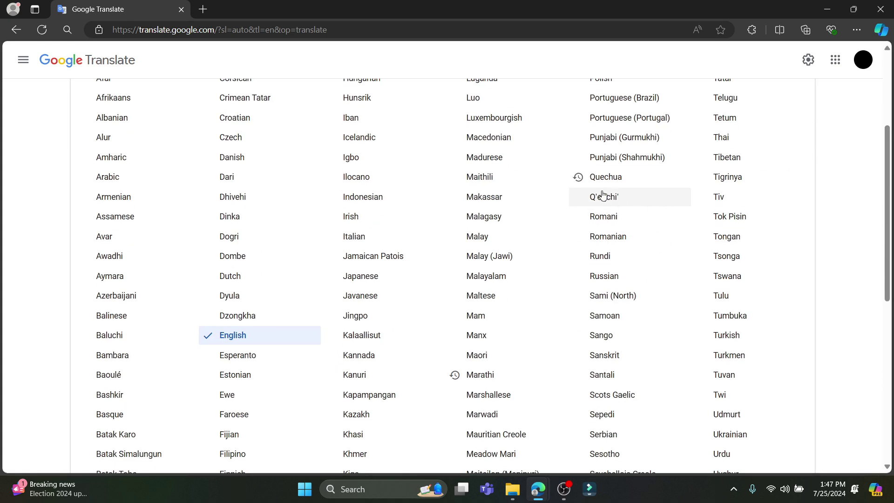
{"action": "scroll", "coordinate": [599, 243], "scroll_direction": "up", "scroll_amount": 8}
{"action": "scroll", "coordinate": [599, 243], "scroll_direction": "up", "scroll_amount": 3}
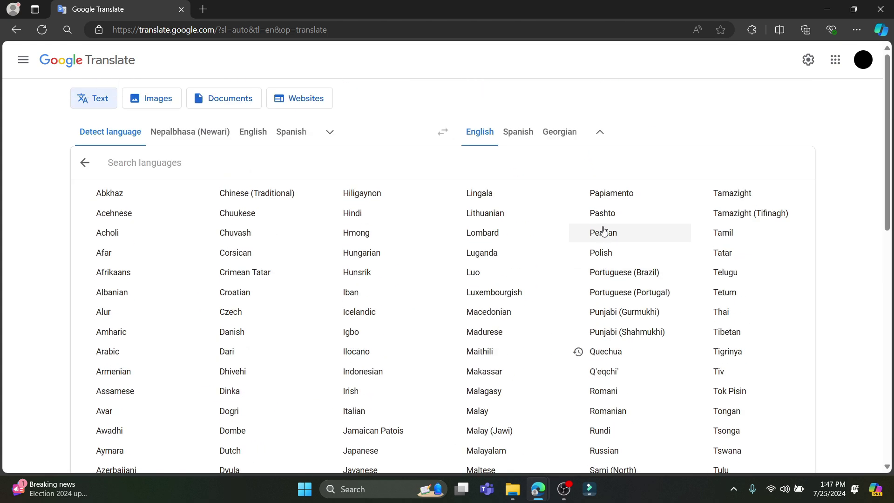
{"action": "left_click", "coordinate": [479, 131]}
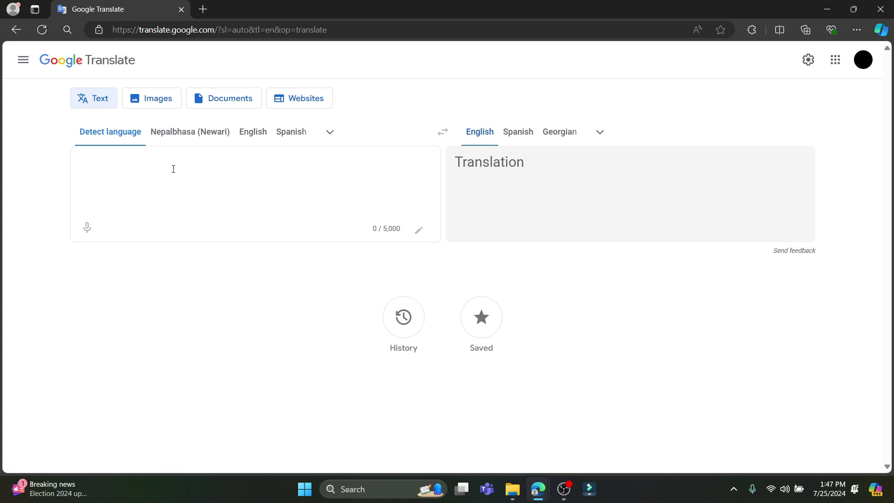
Enter 'Hello and welcome' as English and translate it into Corsican, 'Salute è benvenutu'
{"action": "left_click", "coordinate": [256, 131]}
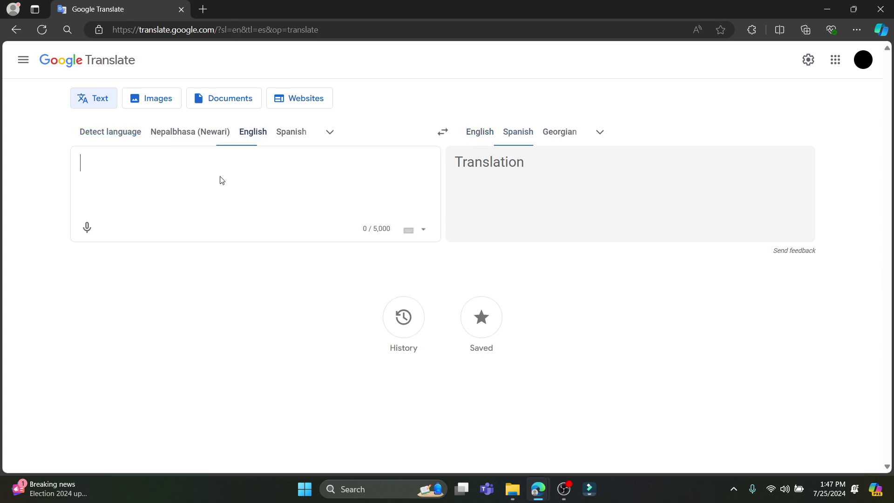
{"action": "type", "text": "Hello"}
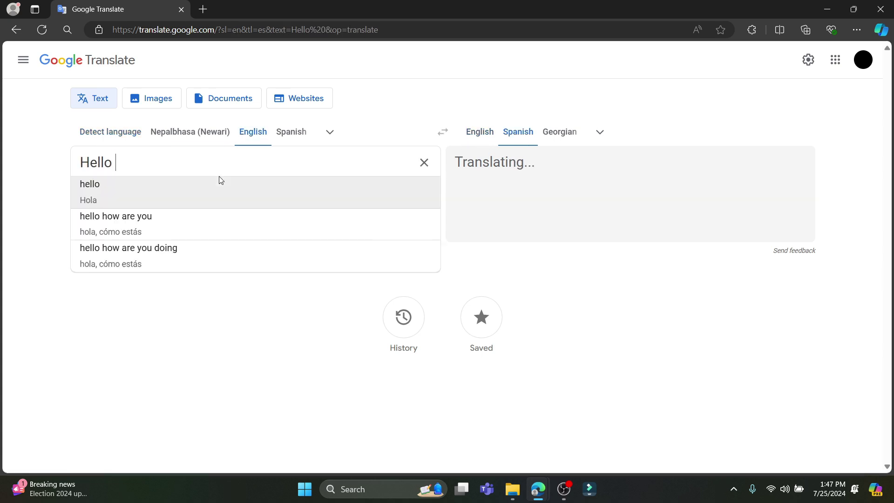
{"action": "type", "text": " and welcome"}
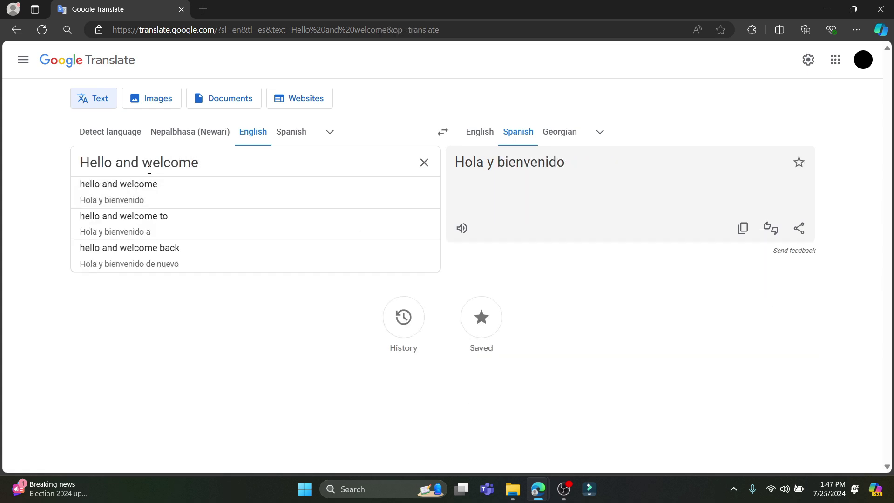
{"action": "left_click", "coordinate": [330, 132]}
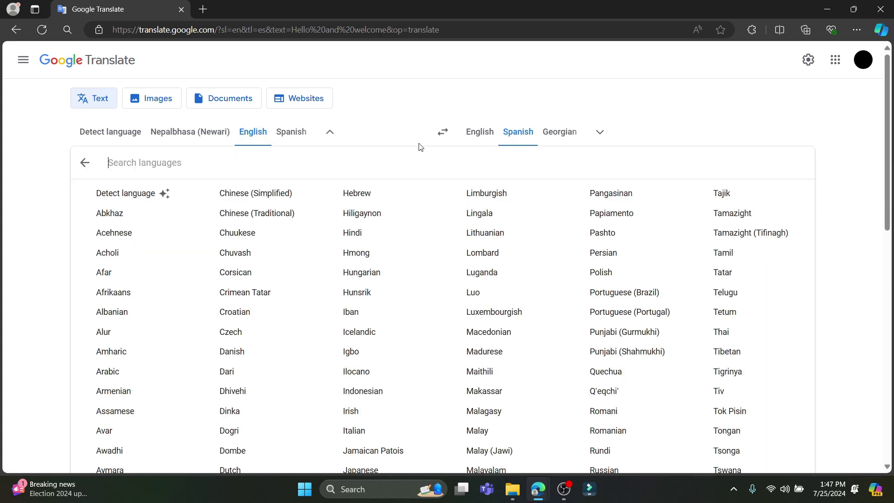
{"action": "left_click", "coordinate": [520, 136]}
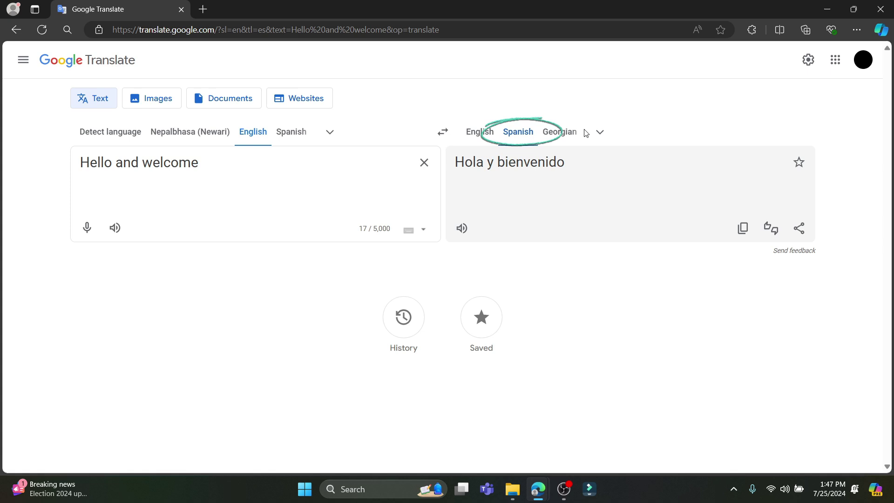
{"action": "left_click", "coordinate": [600, 133]}
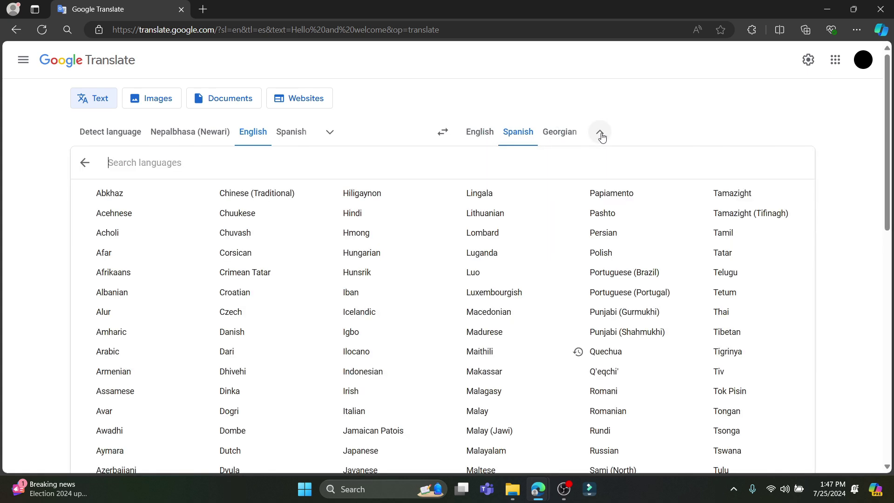
{"action": "left_click", "coordinate": [236, 252]}
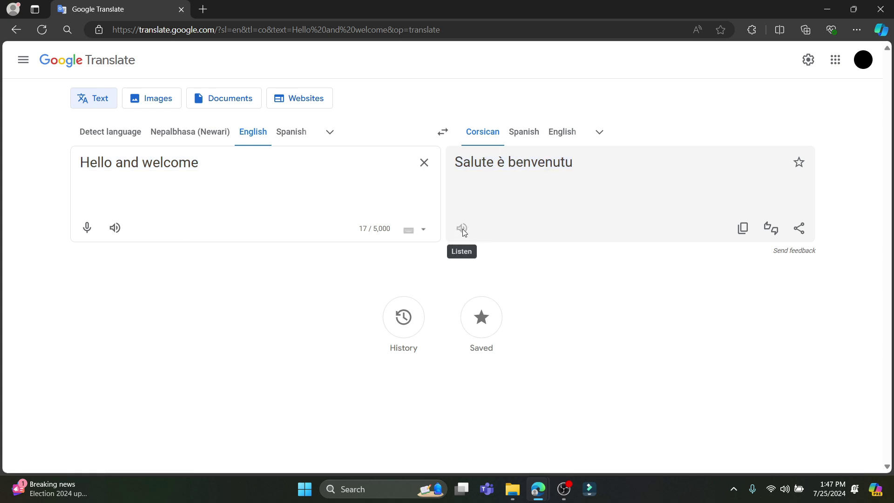
Return to Spanish, play 'Hola y bienvenido' aloud, rate it thumbs-up, and preview sharing options
{"action": "left_click", "coordinate": [521, 132]}
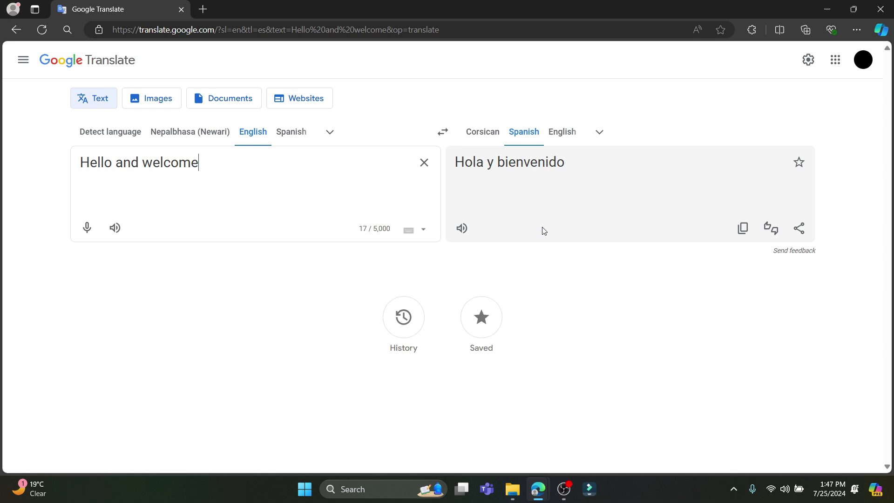
{"action": "left_click", "coordinate": [463, 231]}
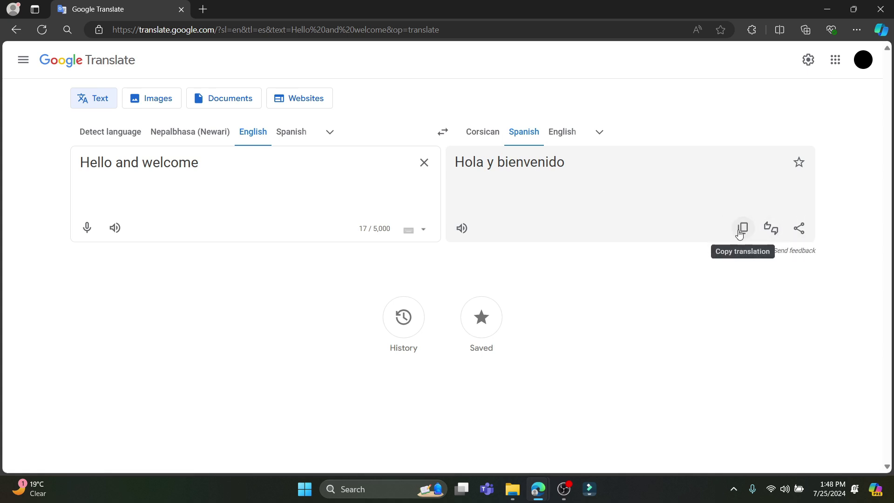
{"action": "left_click", "coordinate": [769, 231]}
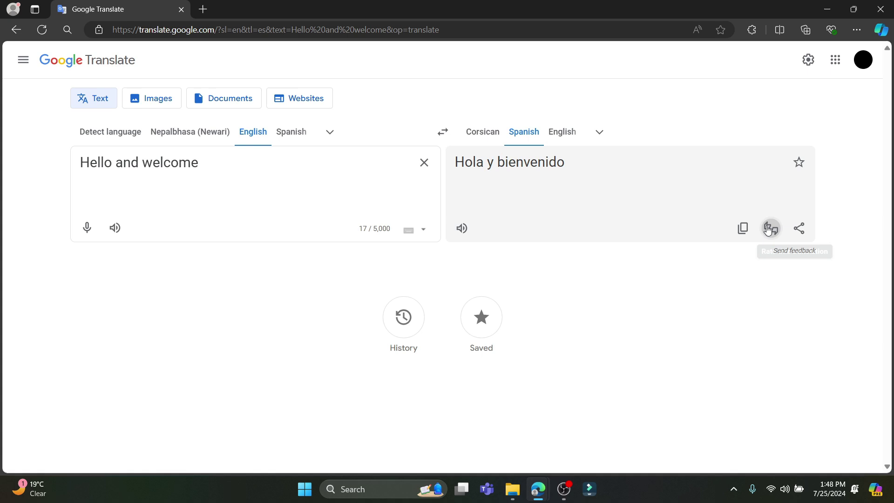
{"action": "left_click", "coordinate": [686, 296]}
{"action": "left_click", "coordinate": [826, 256]}
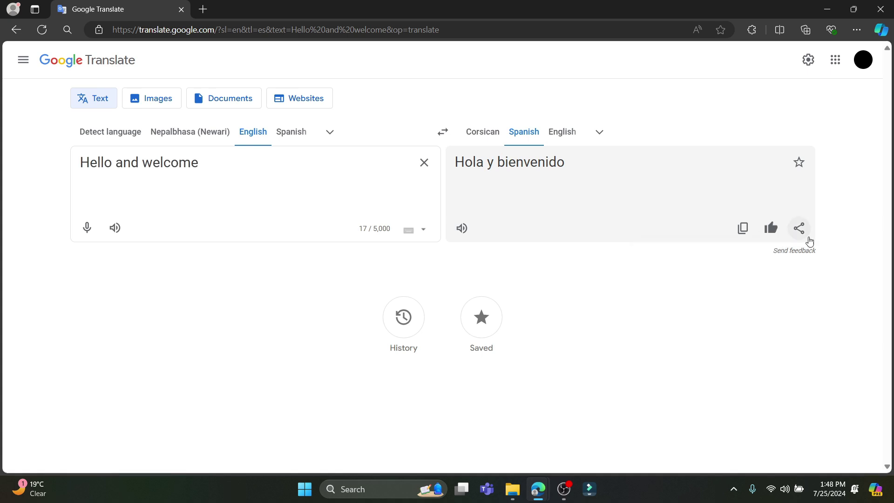
{"action": "left_click", "coordinate": [799, 230]}
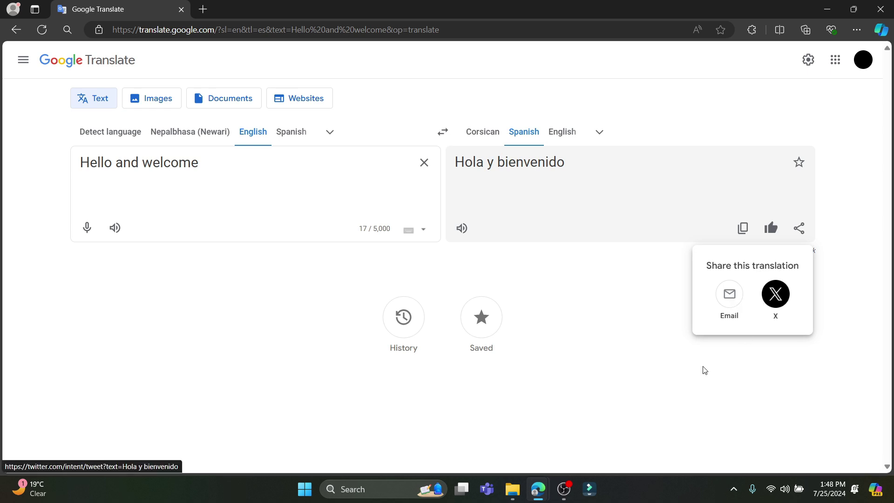
{"action": "left_click", "coordinate": [625, 362]}
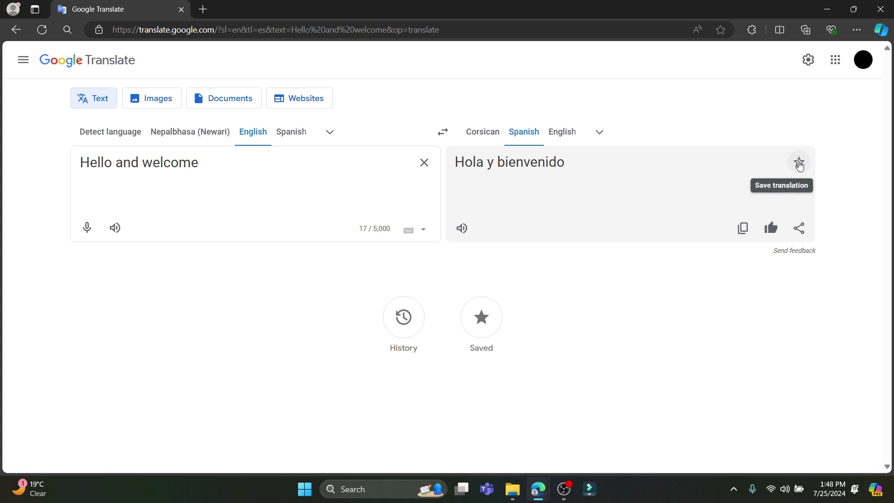
Star 'Hola y bienvenido' into Saved, view the saved list, then go back to the empty translator
{"action": "left_click", "coordinate": [799, 164]}
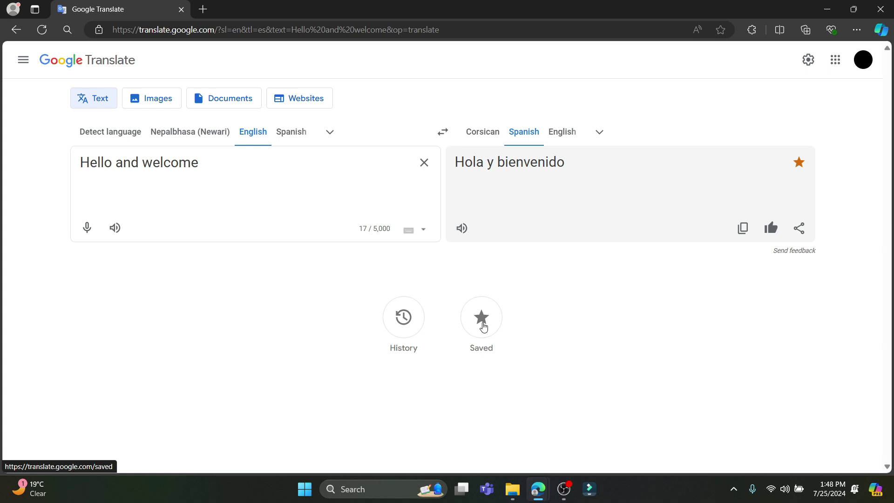
{"action": "left_click", "coordinate": [481, 317]}
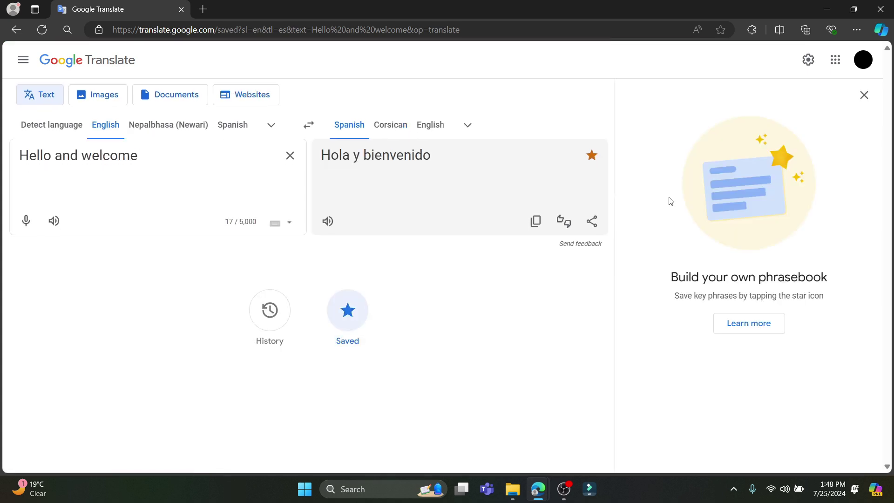
{"action": "left_click", "coordinate": [86, 61]}
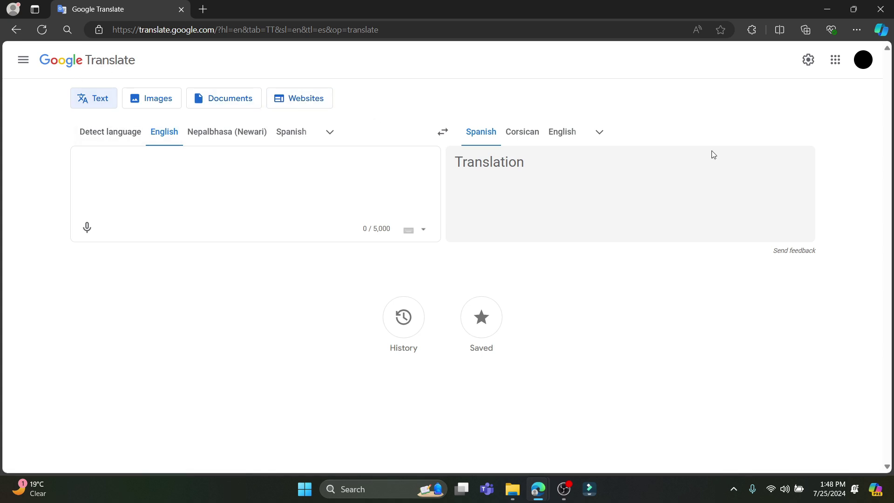
Upload 'Is silence killing your comapny.pptx' from Downloads under Documents and translate it into Spanish
{"action": "left_click", "coordinate": [599, 132]}
{"action": "scroll", "coordinate": [496, 230], "scroll_direction": "down", "scroll_amount": 10}
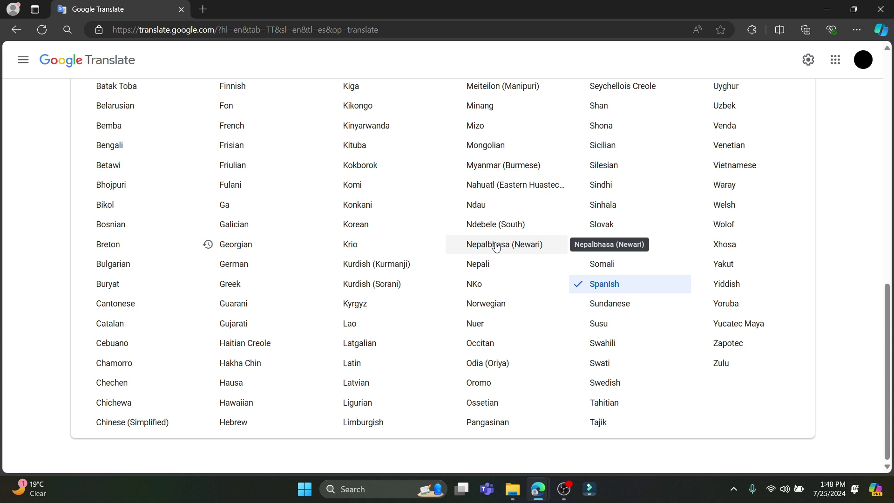
{"action": "left_click", "coordinate": [2, 171]}
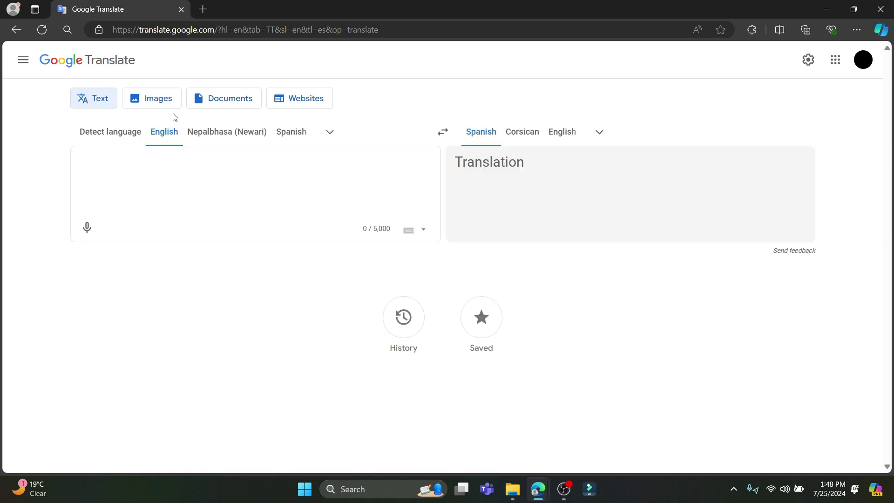
{"action": "left_click", "coordinate": [232, 100]}
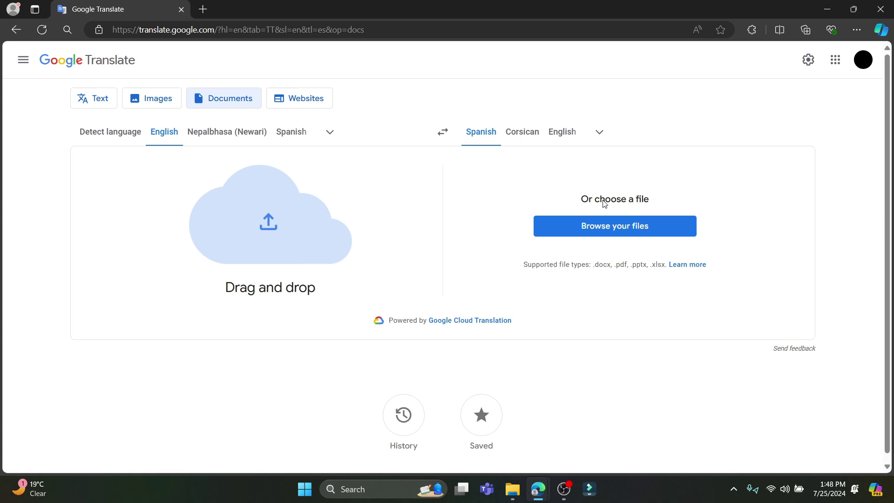
{"action": "left_click", "coordinate": [607, 227]}
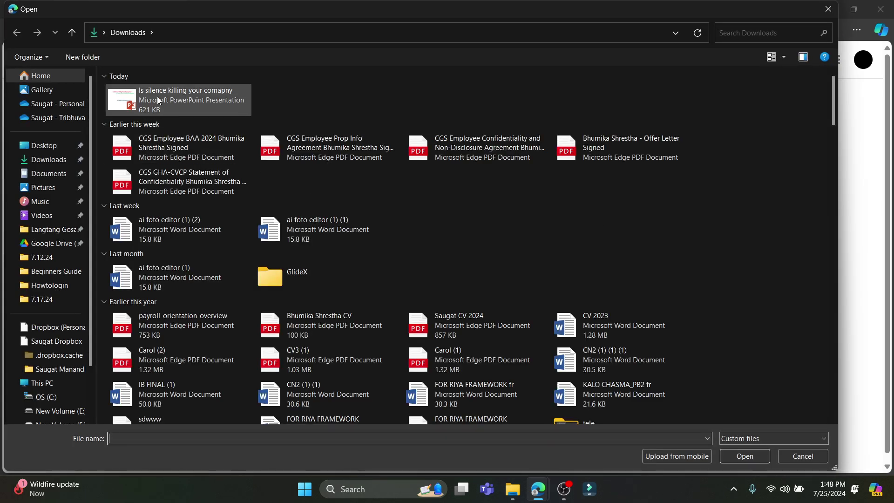
{"action": "double_click", "coordinate": [159, 96]}
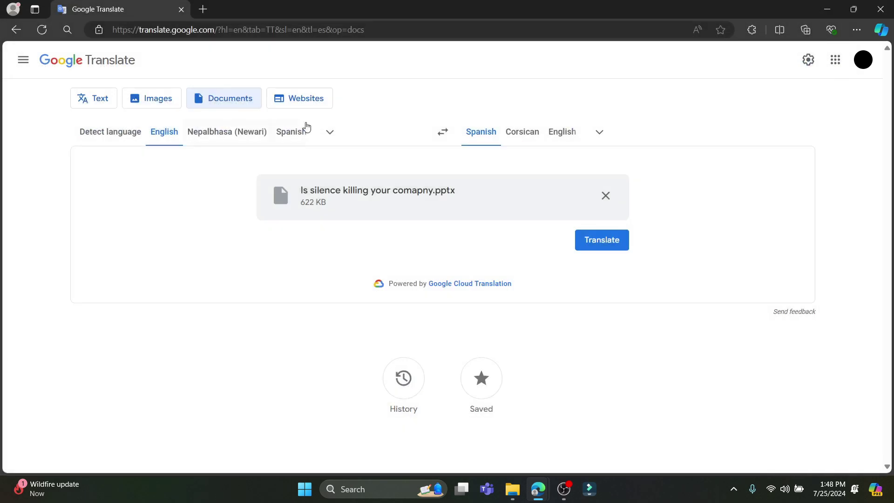
{"action": "left_click", "coordinate": [606, 245]}
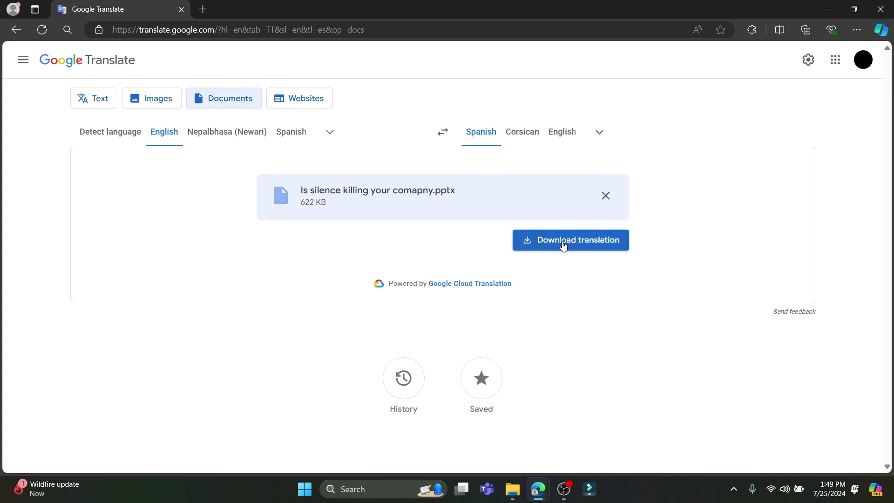
Download the Spanish deck and open it in PowerPoint safe mode, dismissing the Protected View bar
{"action": "left_click", "coordinate": [562, 243]}
{"action": "left_click", "coordinate": [641, 79]}
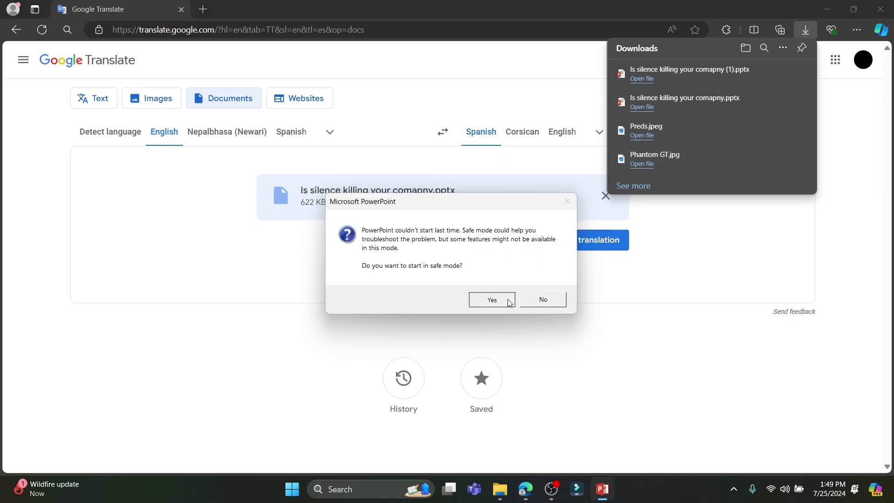
{"action": "left_click", "coordinate": [508, 300]}
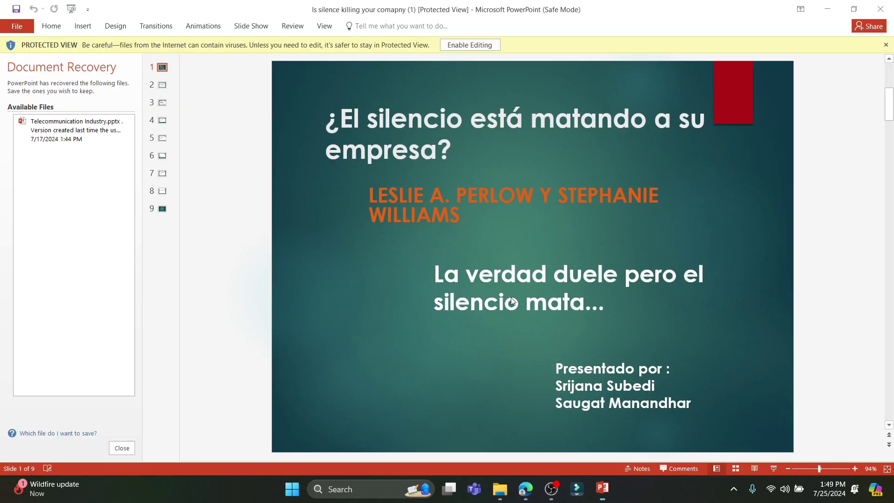
{"action": "left_click", "coordinate": [884, 46]}
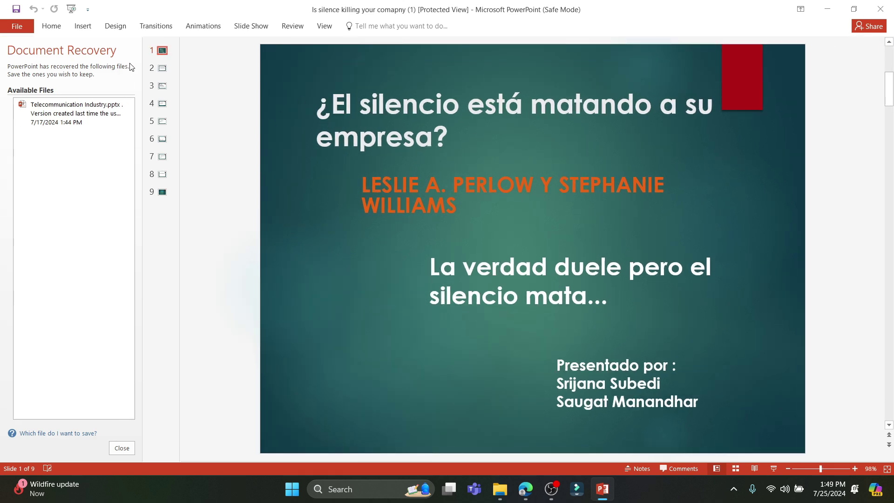
Close PowerPoint and the downloads list, then look at the Websites and Images modes before returning to Text
{"action": "left_click", "coordinate": [880, 9]}
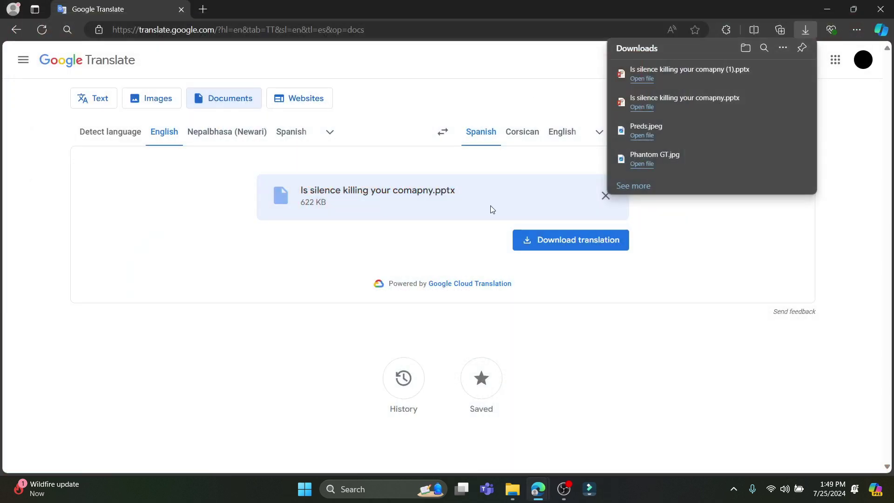
{"action": "left_click", "coordinate": [635, 214]}
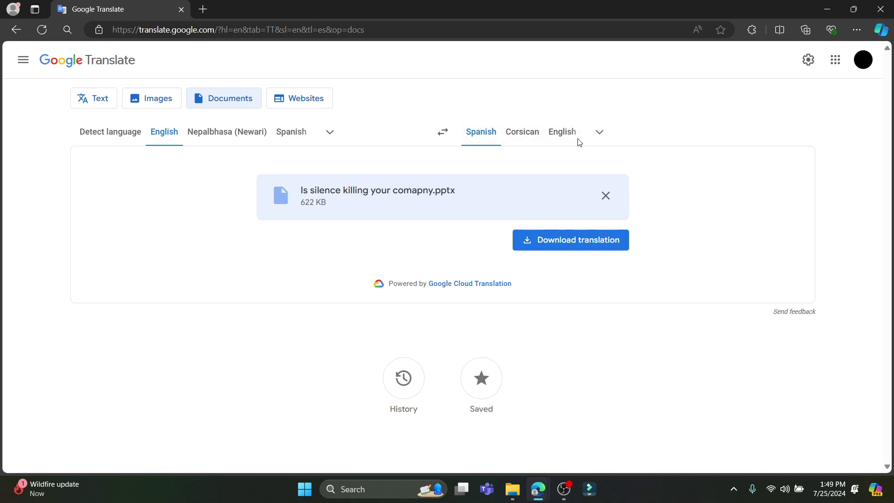
{"action": "left_click", "coordinate": [289, 108]}
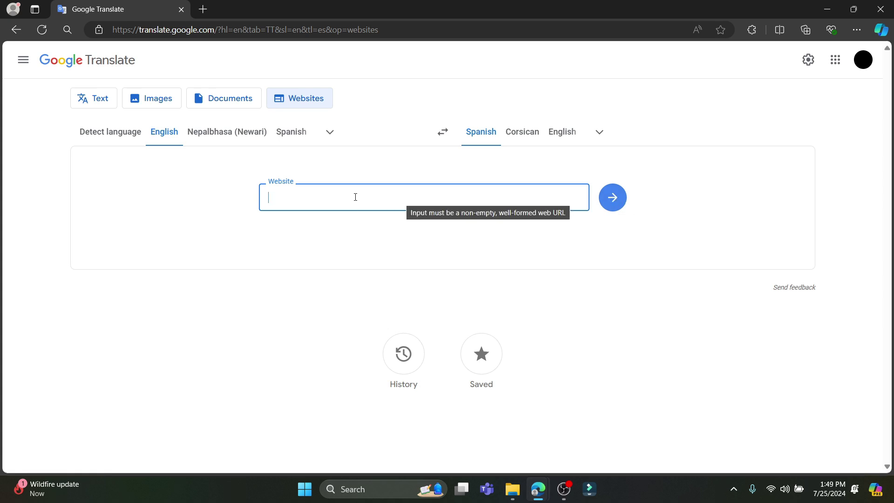
{"action": "left_click", "coordinate": [156, 98]}
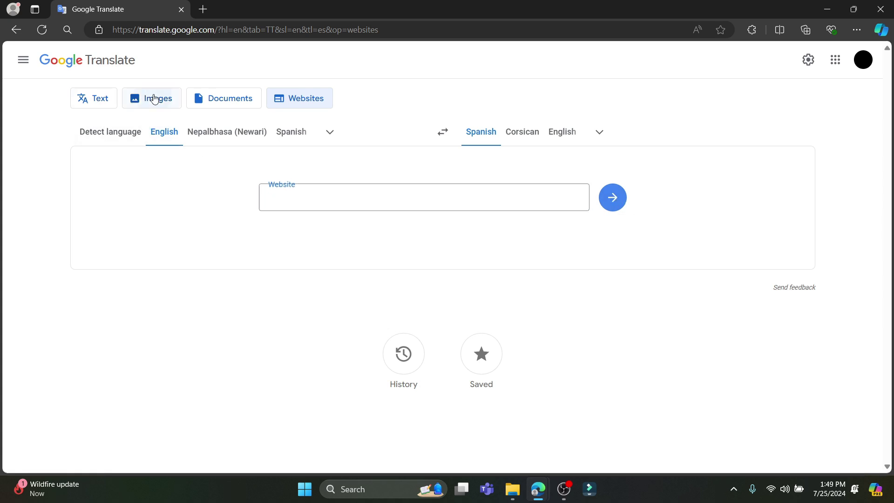
{"action": "left_click", "coordinate": [93, 100]}
Open and close the main navigation menu several times
{"action": "left_click", "coordinate": [23, 59]}
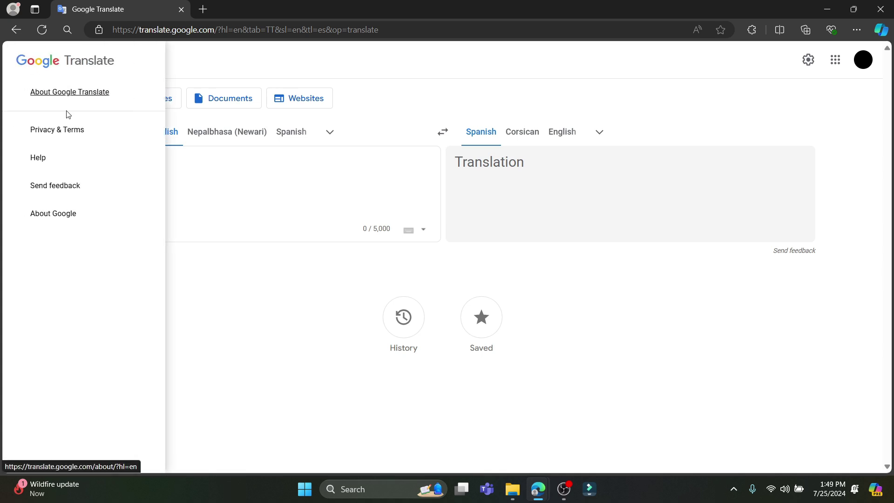
{"action": "left_click", "coordinate": [234, 73]}
{"action": "left_click", "coordinate": [24, 60]}
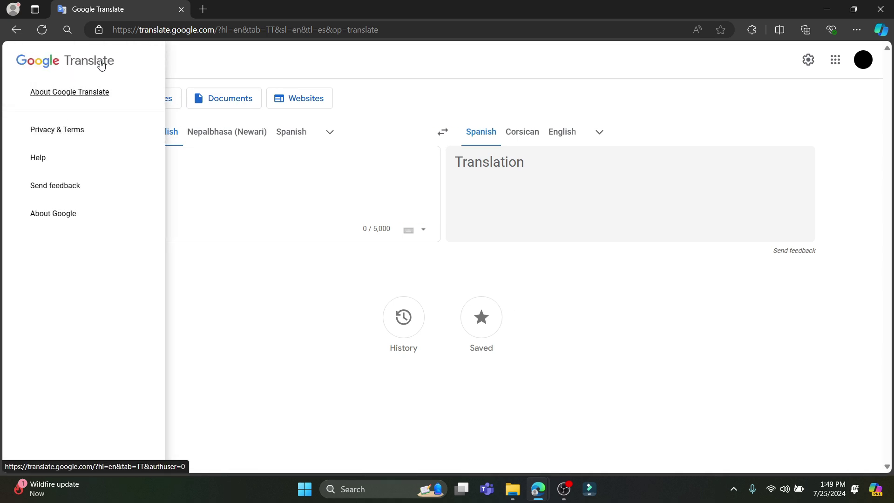
{"action": "left_click", "coordinate": [62, 70]}
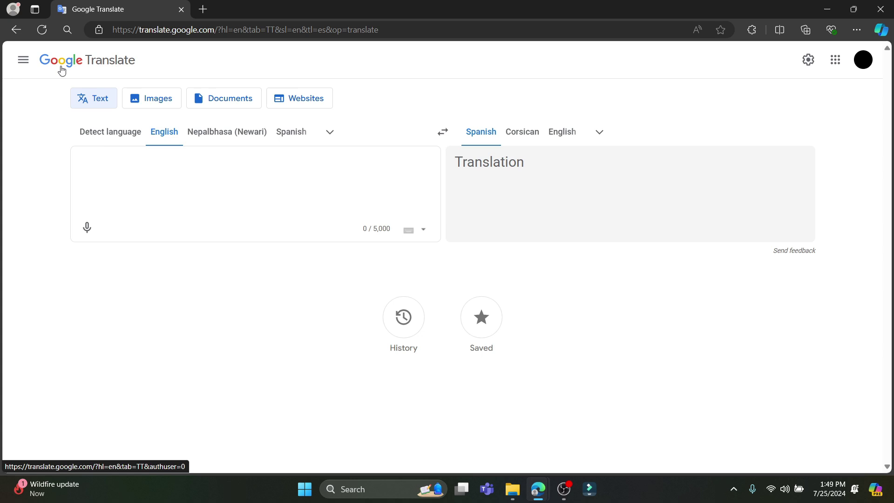
{"action": "left_click", "coordinate": [24, 63]}
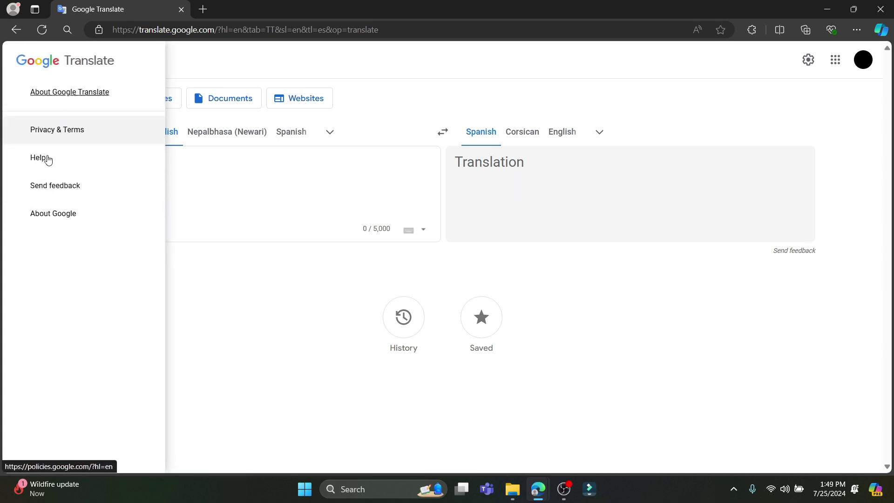
{"action": "left_click", "coordinate": [215, 191]}
{"action": "left_click", "coordinate": [808, 59]}
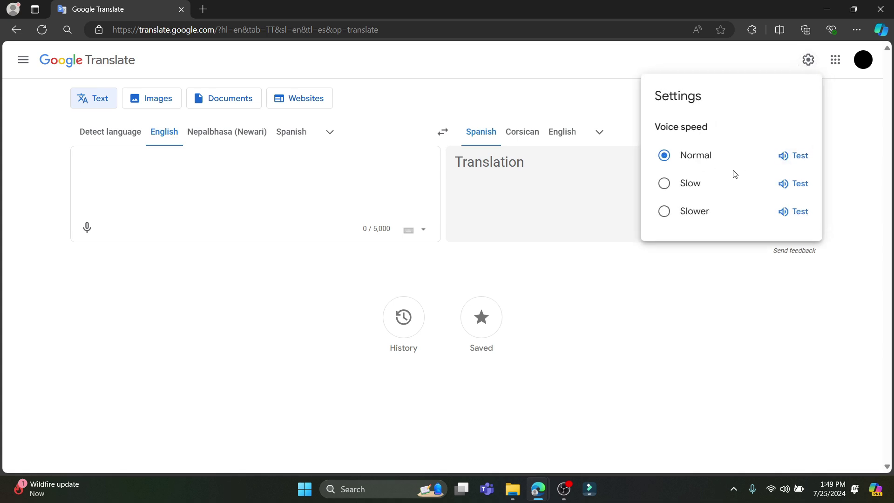
{"action": "right_click", "coordinate": [690, 186]}
{"action": "left_click", "coordinate": [808, 59]}
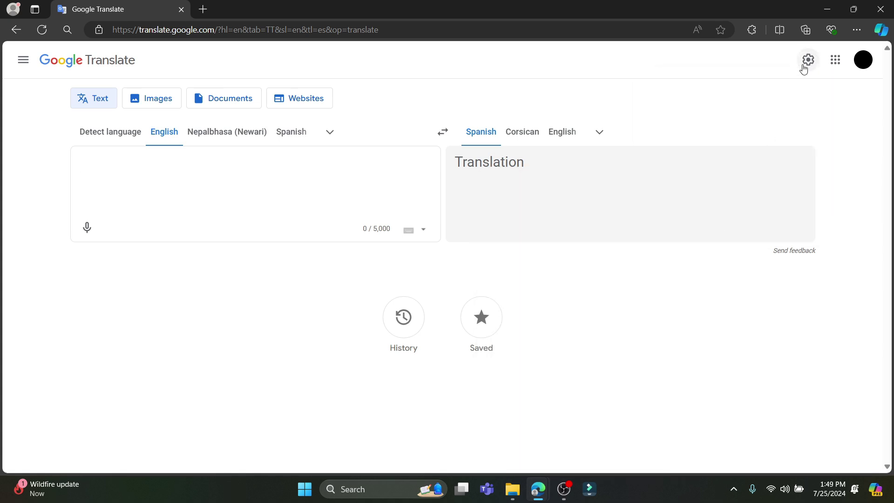
{"action": "left_click", "coordinate": [808, 60]}
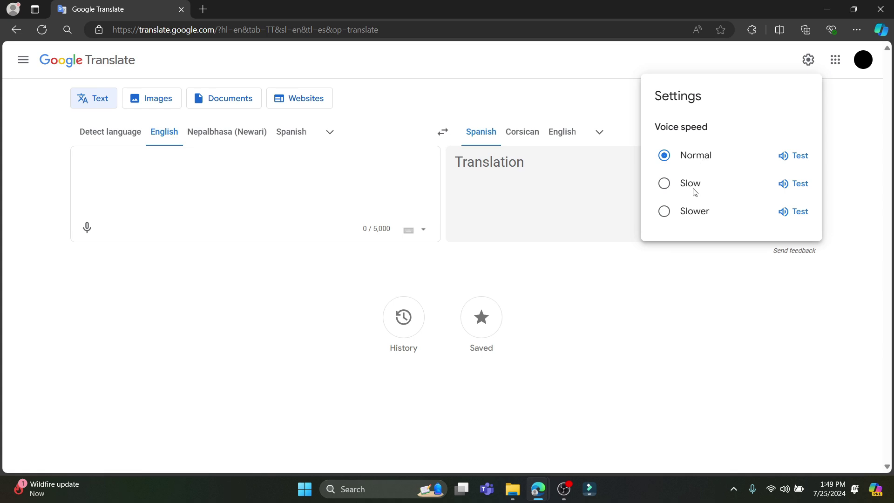
{"action": "left_click", "coordinate": [579, 305]}
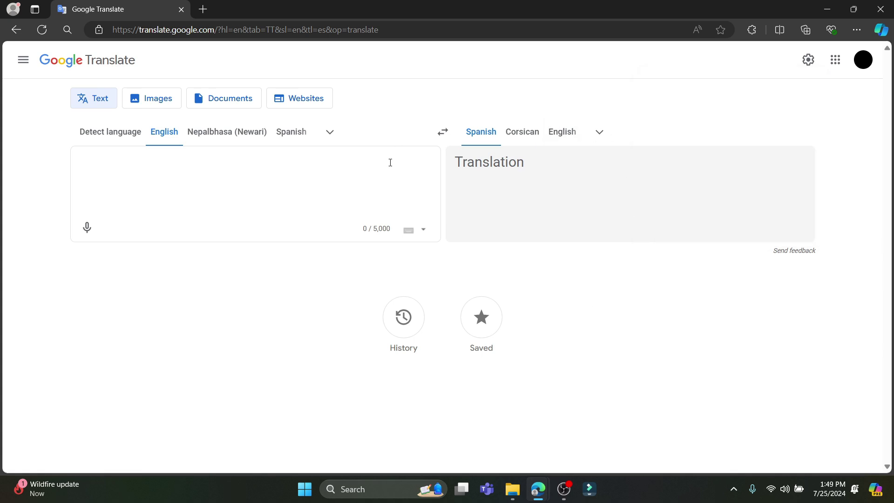
Open translation History, check the Web & App Activity saving controls in My Activity, then close that page
{"action": "left_click", "coordinate": [403, 318]}
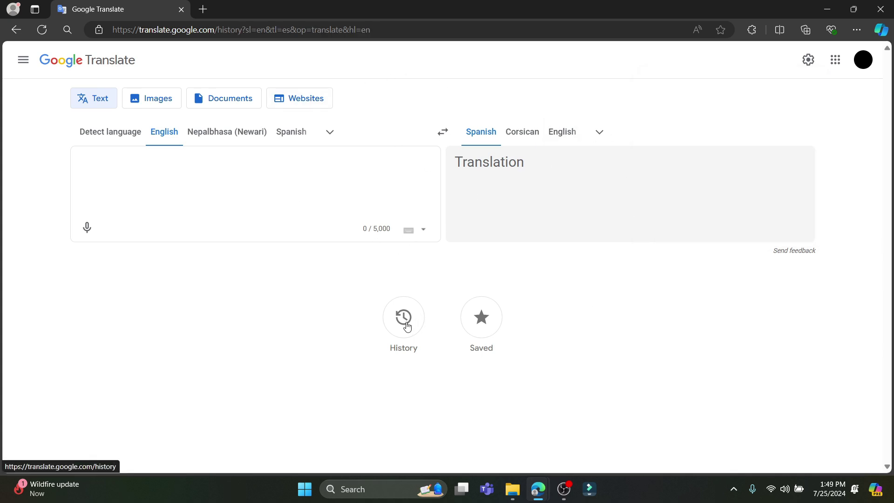
{"action": "scroll", "coordinate": [812, 325], "scroll_direction": "down", "scroll_amount": 5}
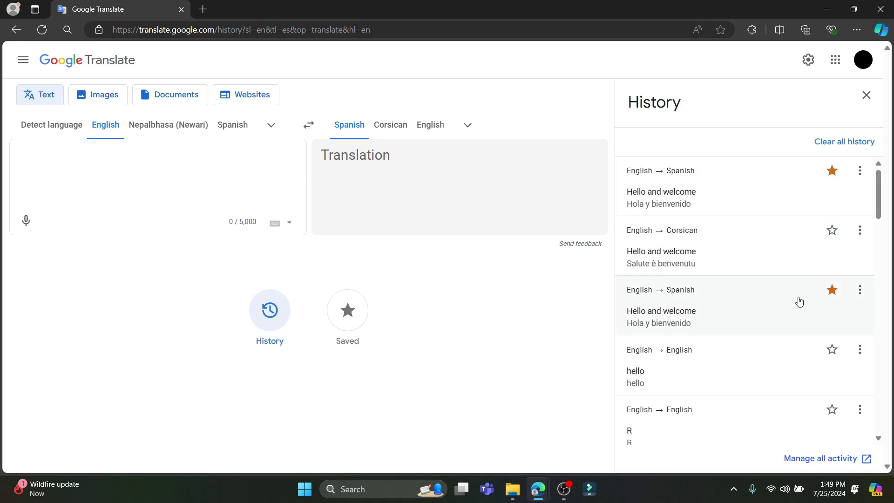
{"action": "scroll", "coordinate": [774, 335], "scroll_direction": "down", "scroll_amount": 5}
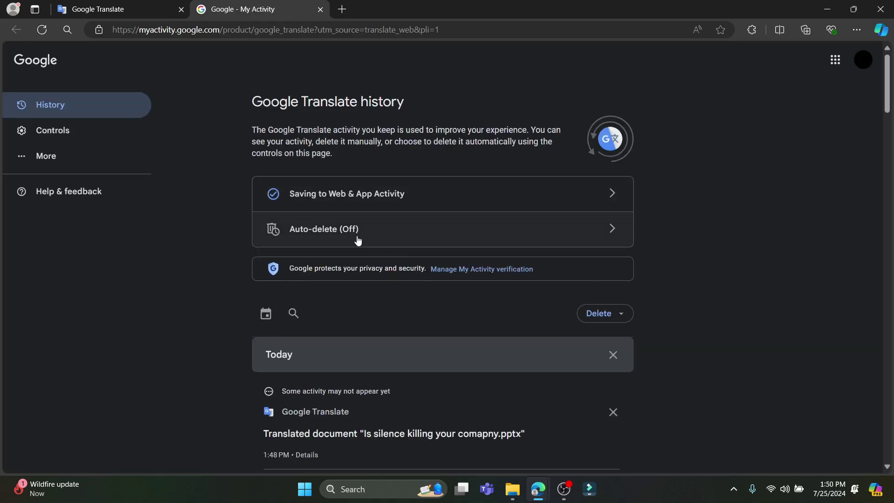
{"action": "left_click", "coordinate": [611, 193]}
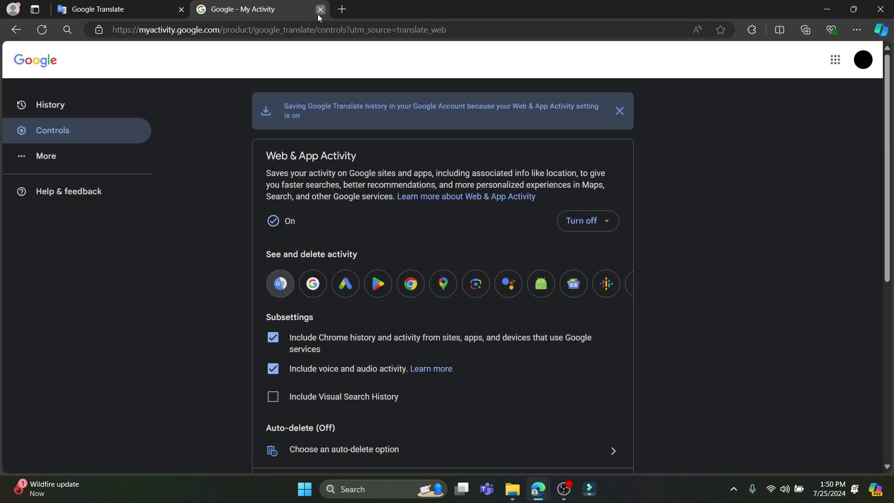
{"action": "left_click", "coordinate": [320, 9]}
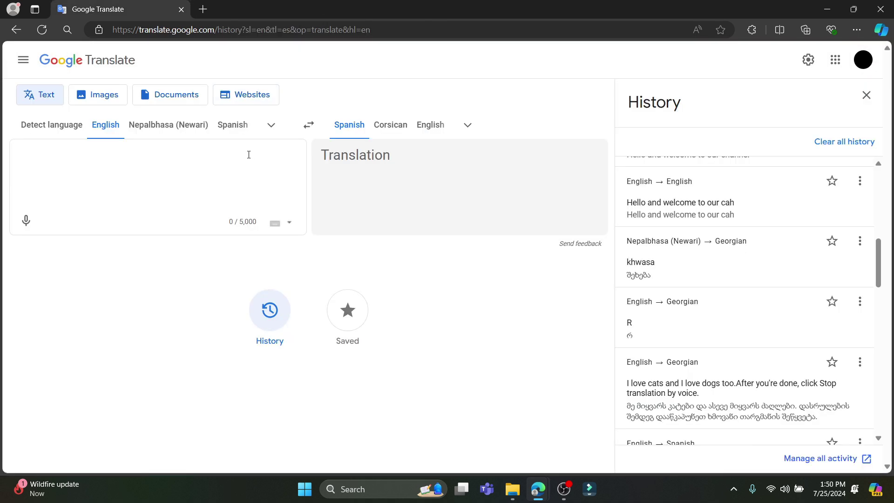
Use the Google Translate logo to close History and reload the empty English-to-Spanish page
{"action": "left_click", "coordinate": [67, 65]}
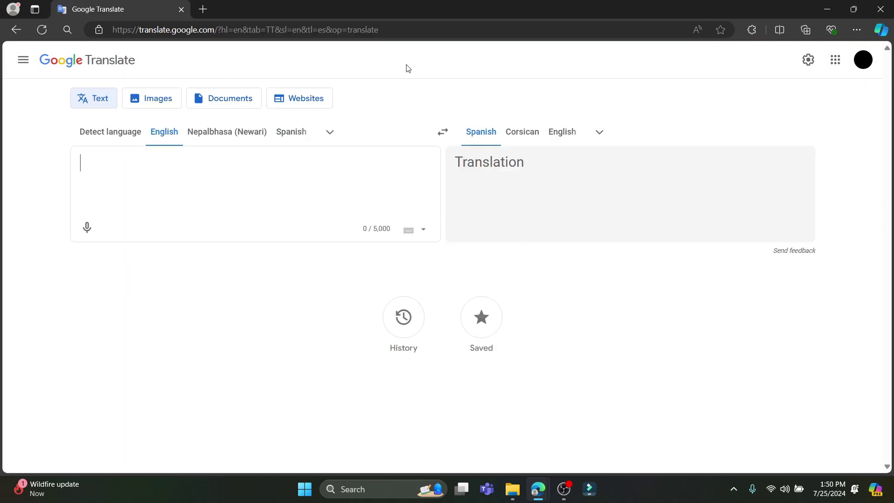